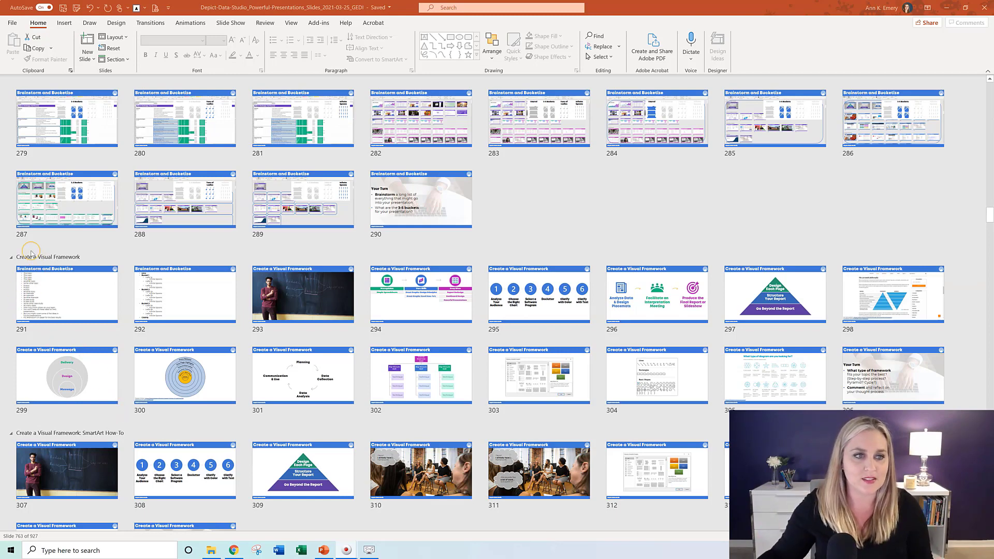
# - Browse down through the slide sorter to reach the 4 Ways to Use It section
pyautogui.click(21, 289)
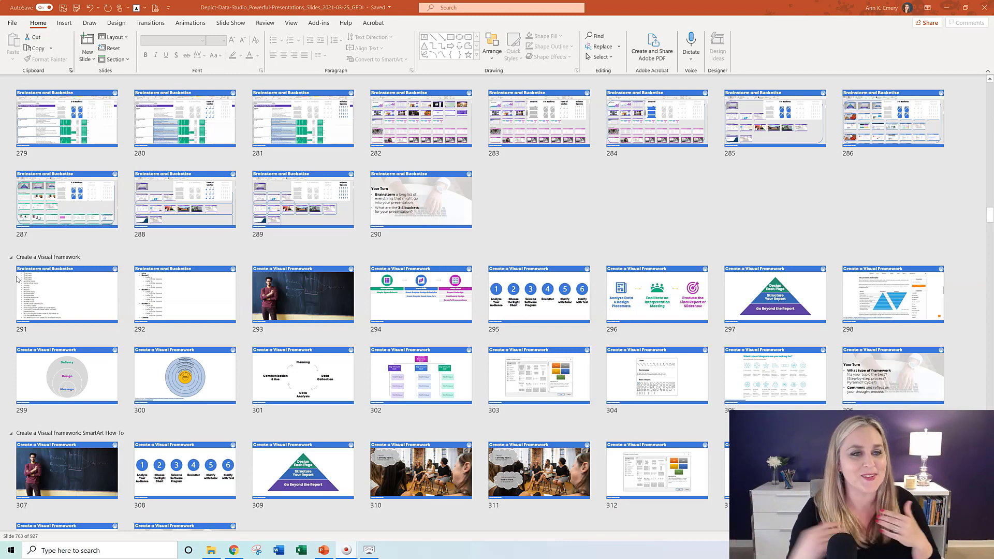
pyautogui.scroll(-2, 48, 275)
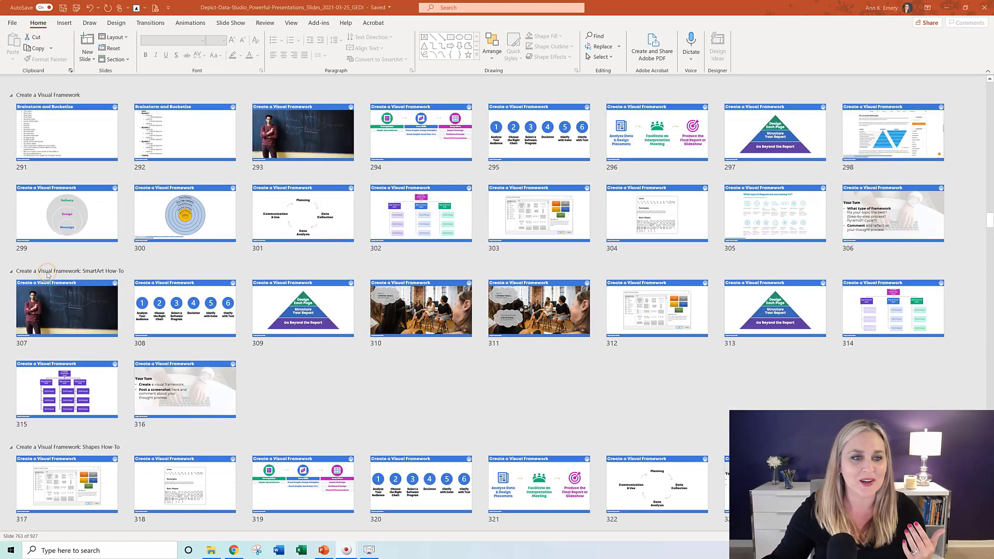
pyautogui.scroll(-1, 47, 275)
pyautogui.click(48, 274)
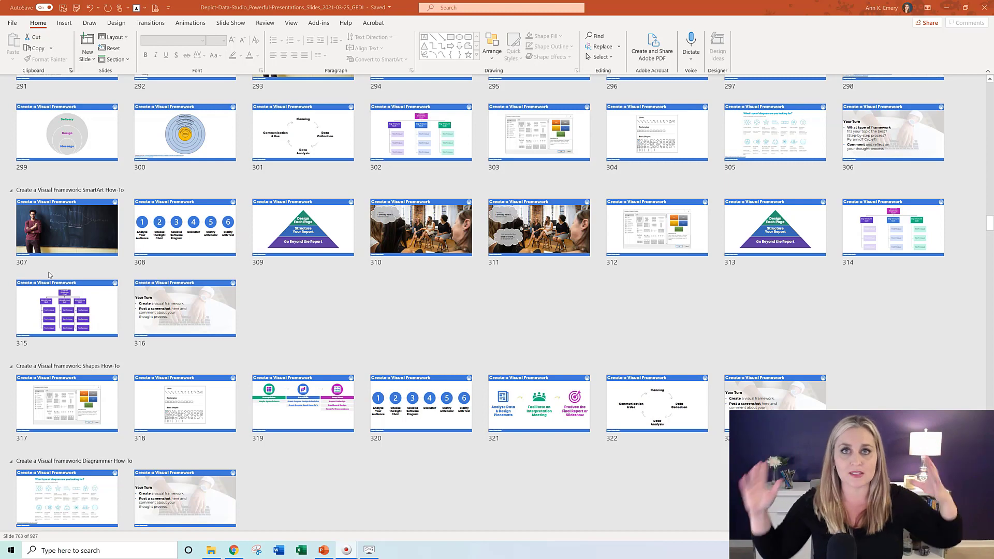
pyautogui.click(53, 273)
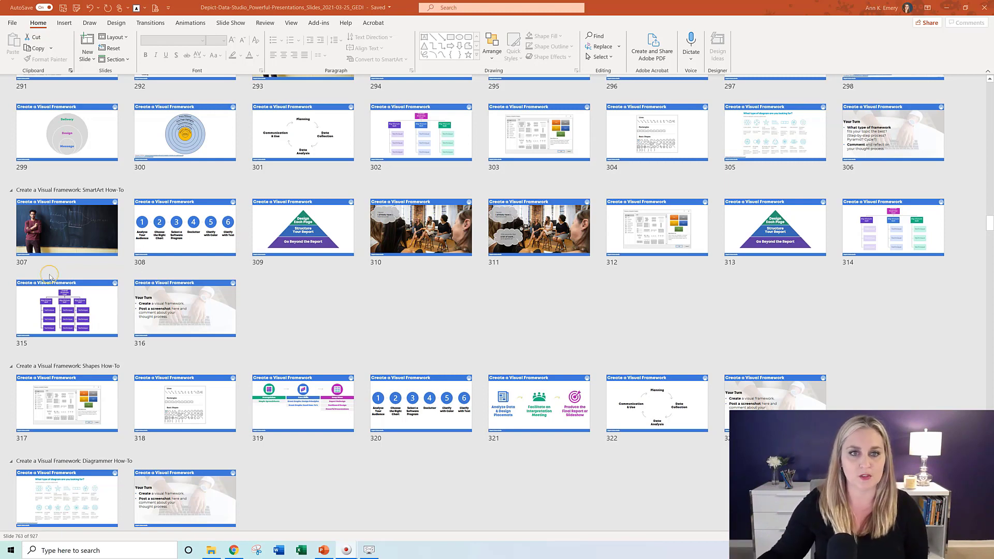
pyautogui.click(36, 269)
pyautogui.scroll(-1, 70, 264)
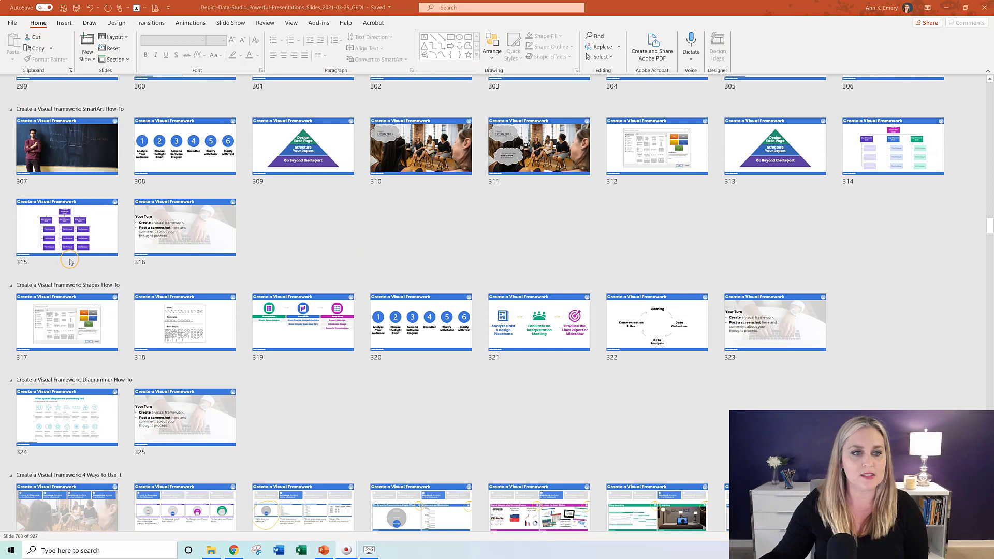
pyautogui.click(78, 283)
pyautogui.scroll(-1, 88, 292)
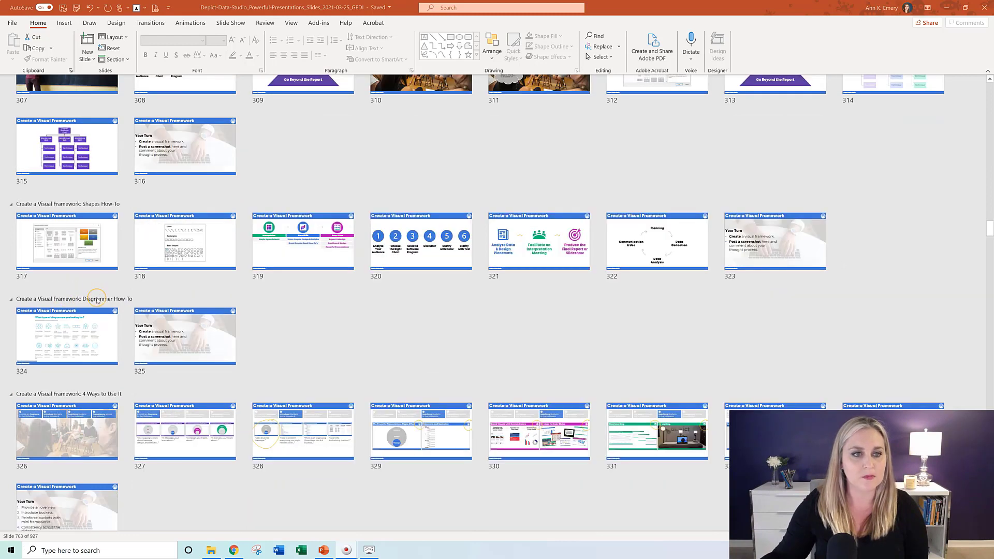
pyautogui.scroll(-2, 97, 282)
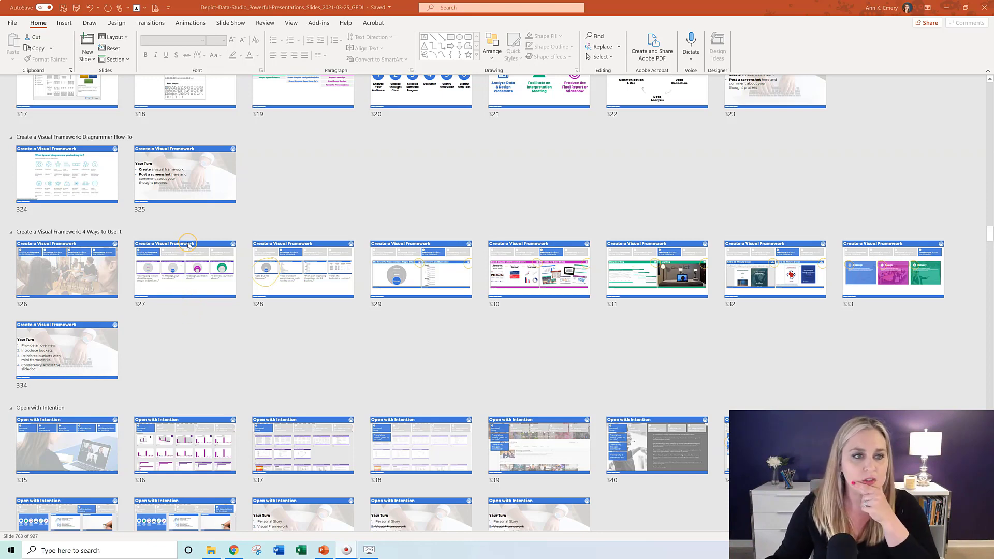
# - Select slide 328 in the 4 Ways to Use It section
pyautogui.scroll(3, 188, 245)
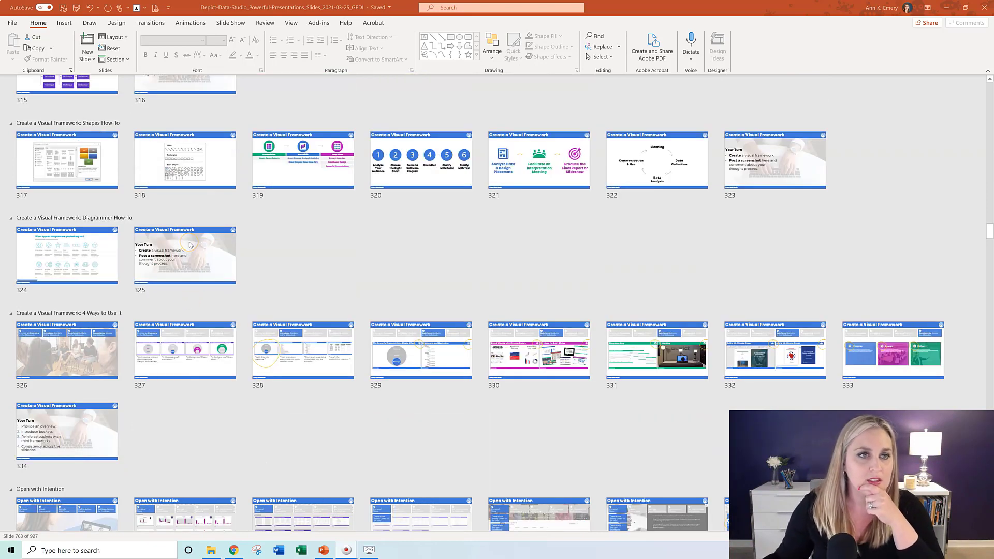
pyautogui.scroll(-3, 216, 245)
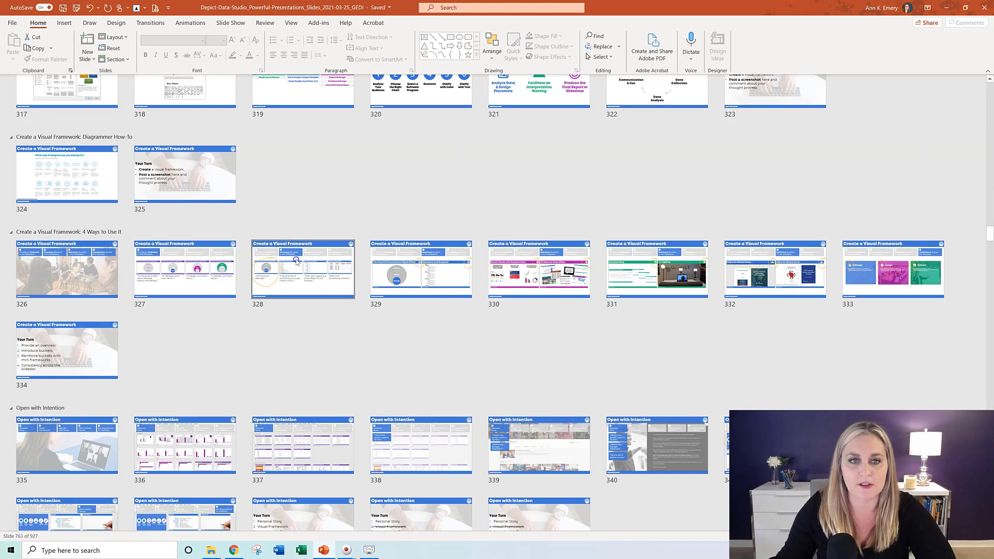
pyautogui.click(296, 261)
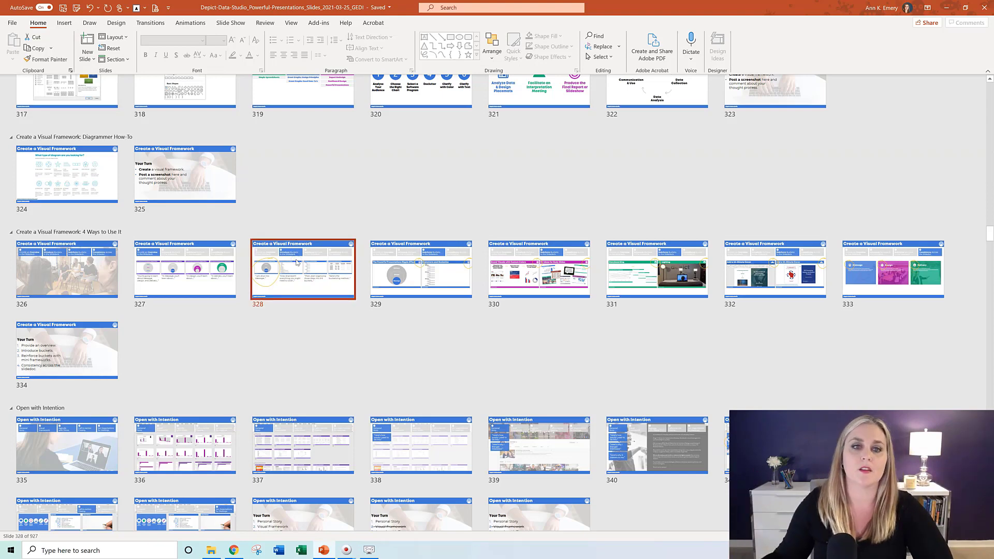
# - Add a section at slide 328 and name it with the presenter's own section title
pyautogui.rightClick(297, 261)
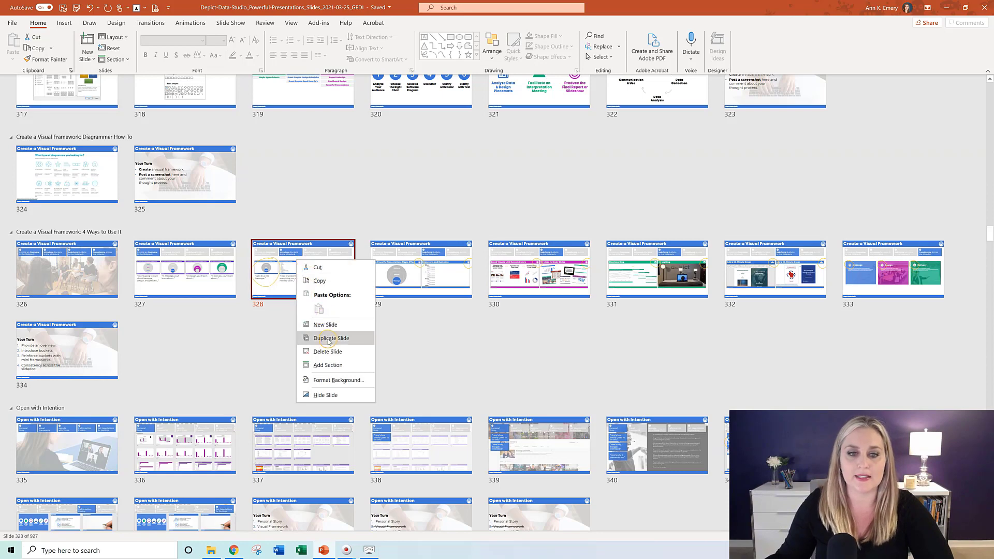
pyautogui.click(338, 366)
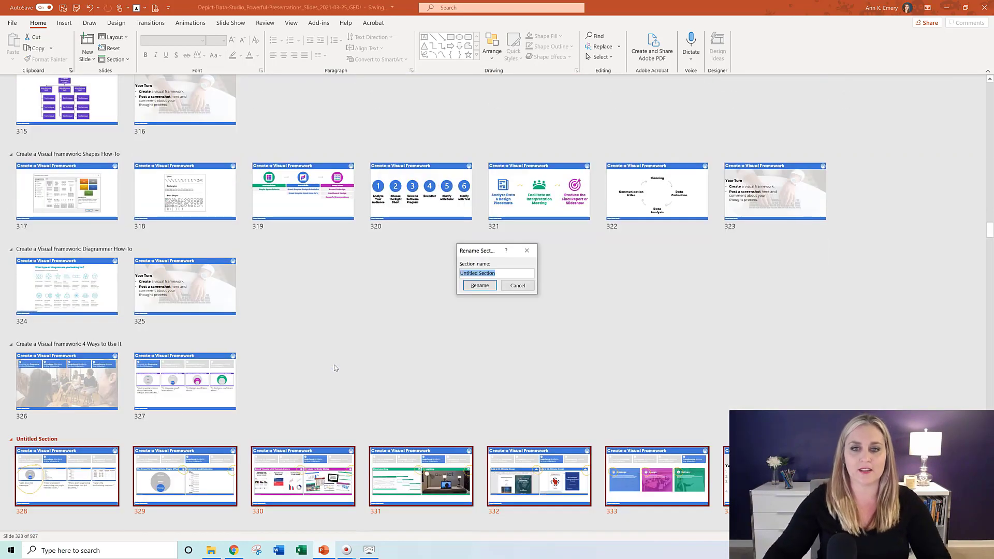
pyautogui.write('An')
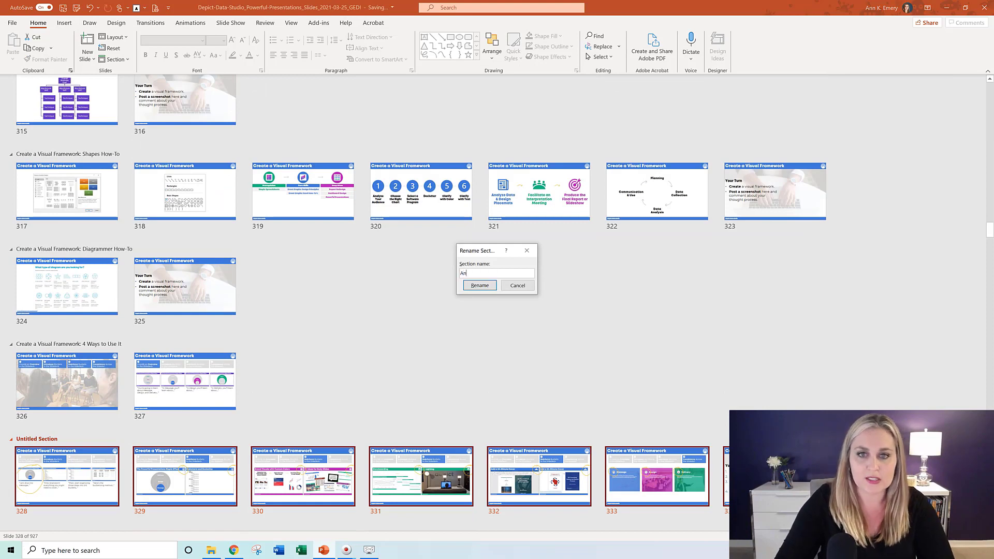
pyautogui.write("n's ")
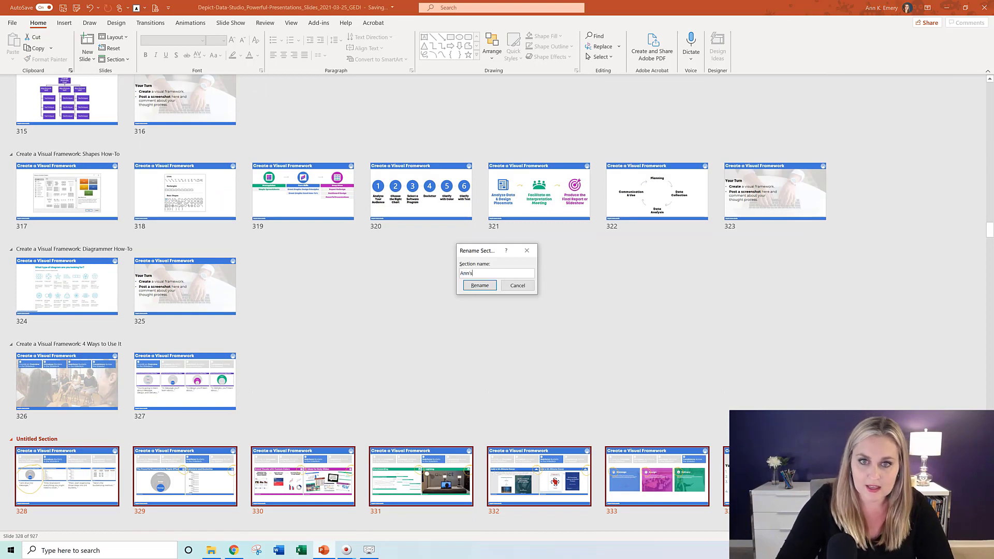
pyautogui.write('New Se')
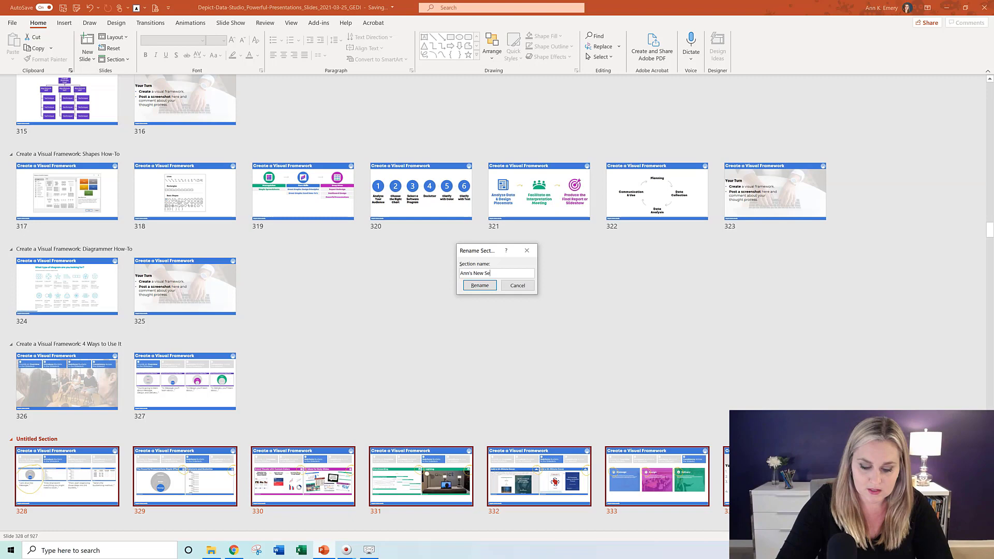
pyautogui.write('ction')
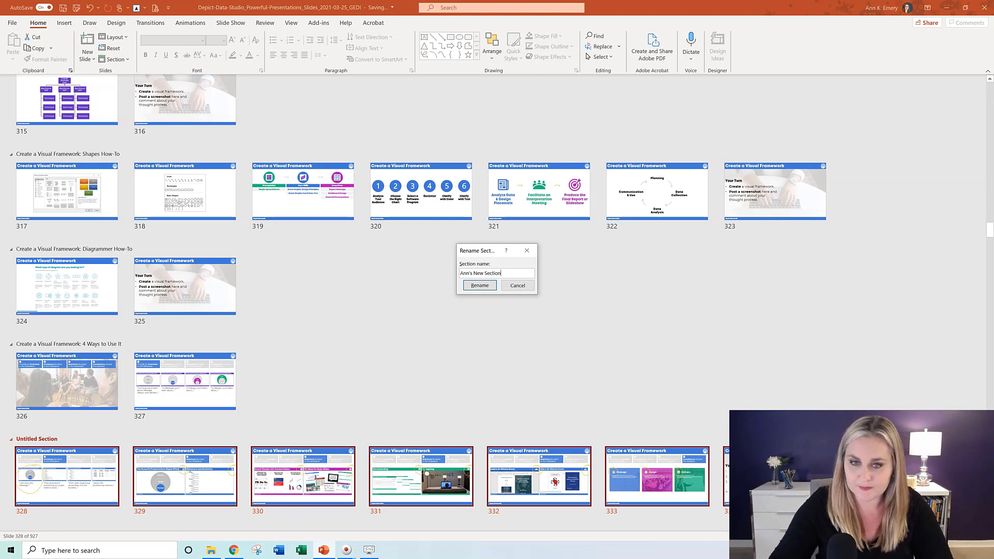
pyautogui.press('Return')
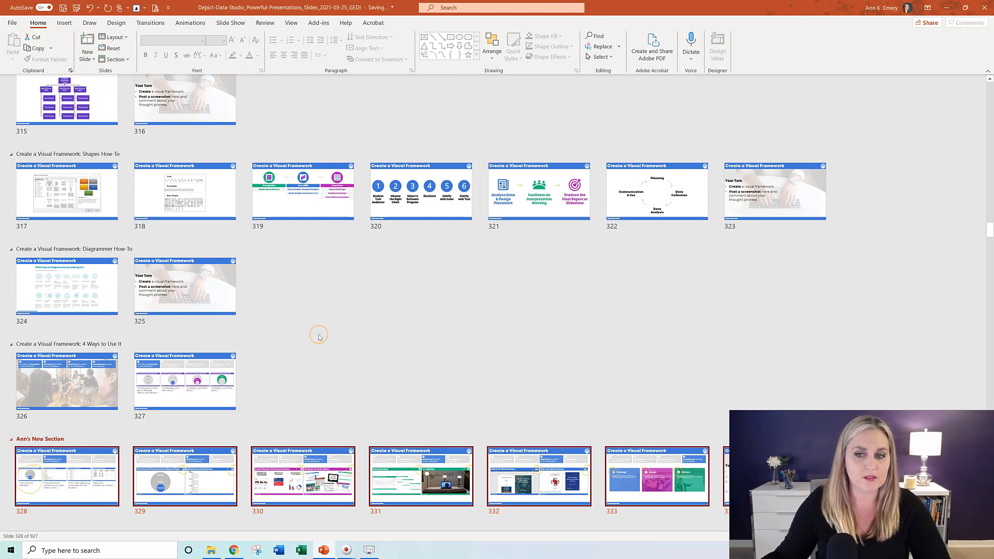
pyautogui.scroll(-3, 318, 337)
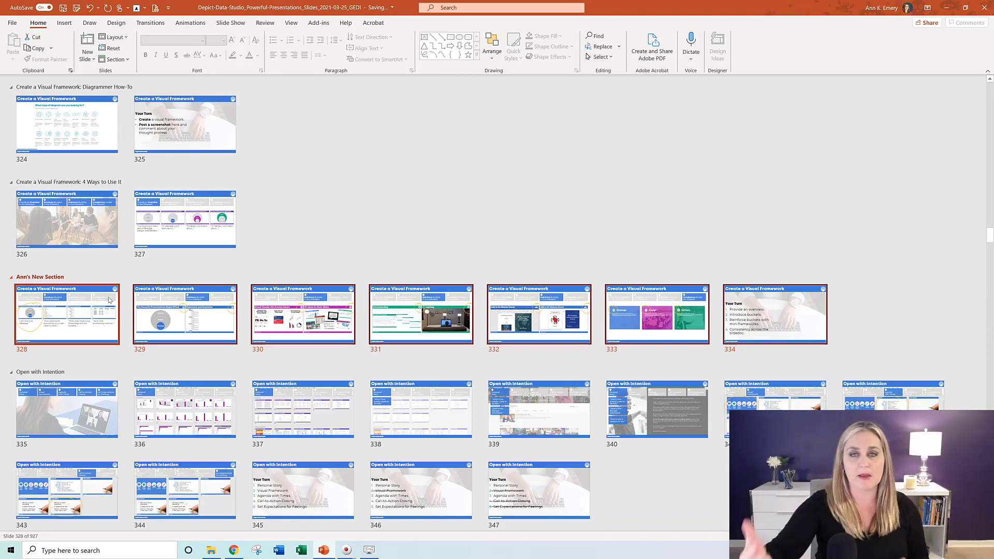
# - Check that slides 328–334 sit in the new section after 4 Ways to Use It
pyautogui.moveTo(110, 299); pyautogui.dragTo(122, 301)
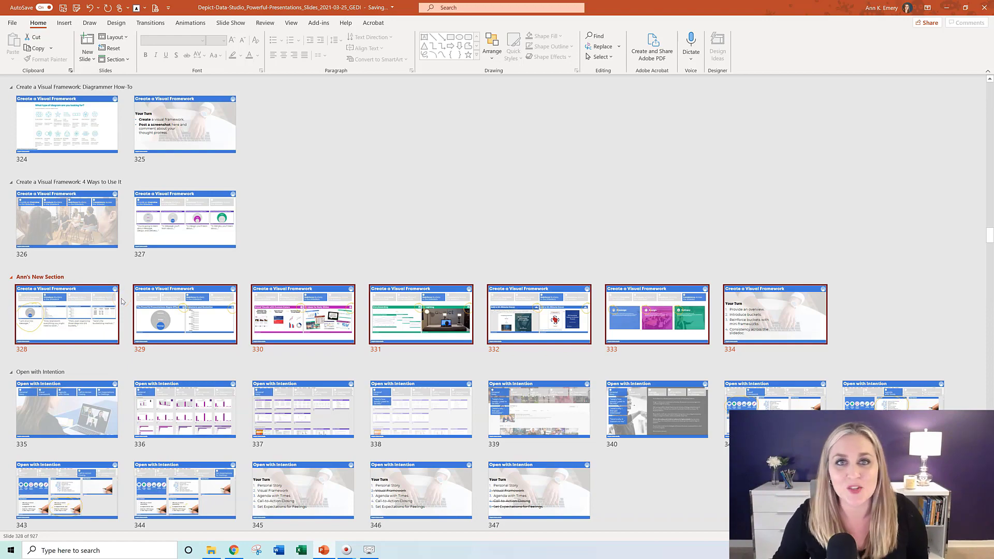
pyautogui.scroll(-8, 233, 292)
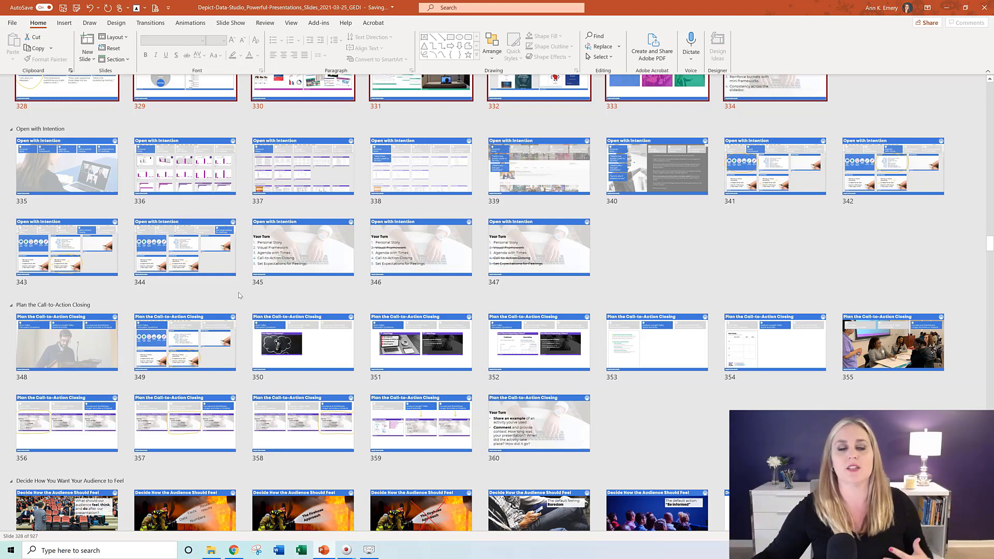
pyautogui.click(246, 294)
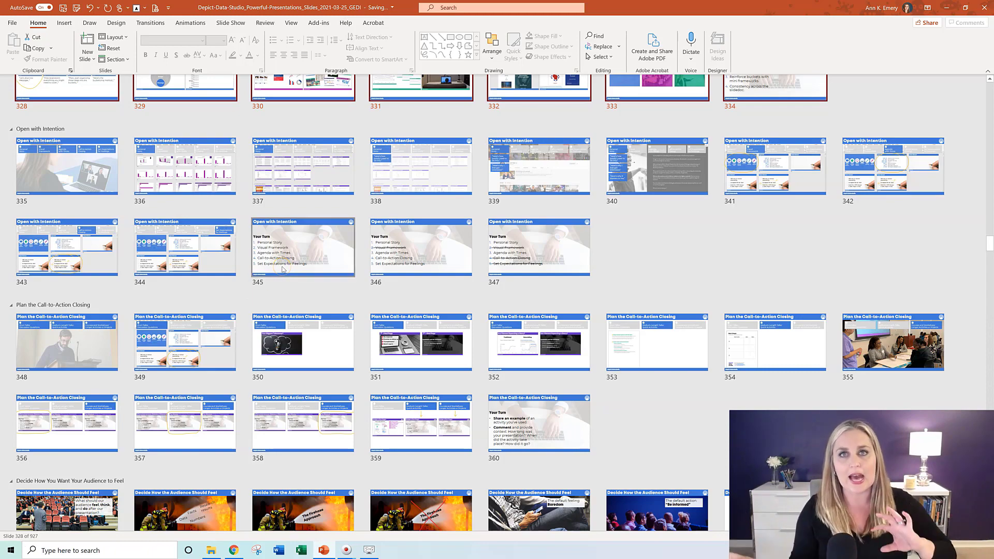
pyautogui.scroll(3, 283, 268)
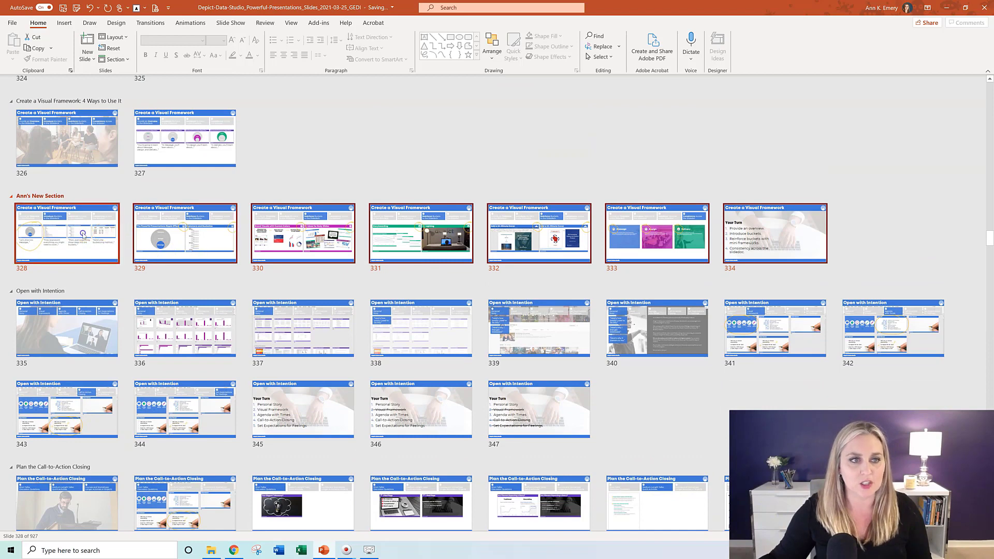
# - Select slides 328–334 and mark them as hidden with Hide Slide
pyautogui.click(98, 233)
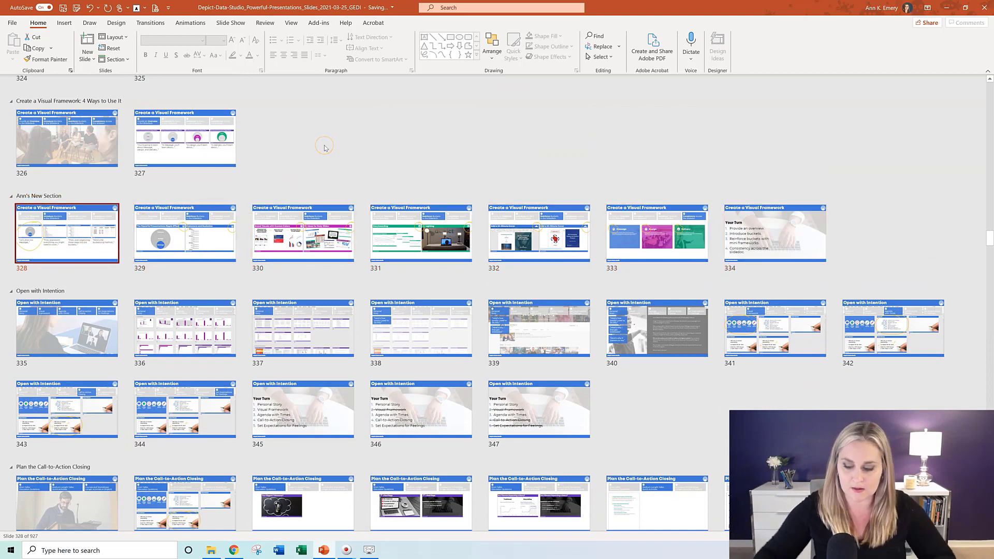
pyautogui.hotkey('shift', 'Right')
pyautogui.hotkey('shift', 'Right')
pyautogui.hotkey('shift', 'Right')
pyautogui.hotkey('shift', 'Right')
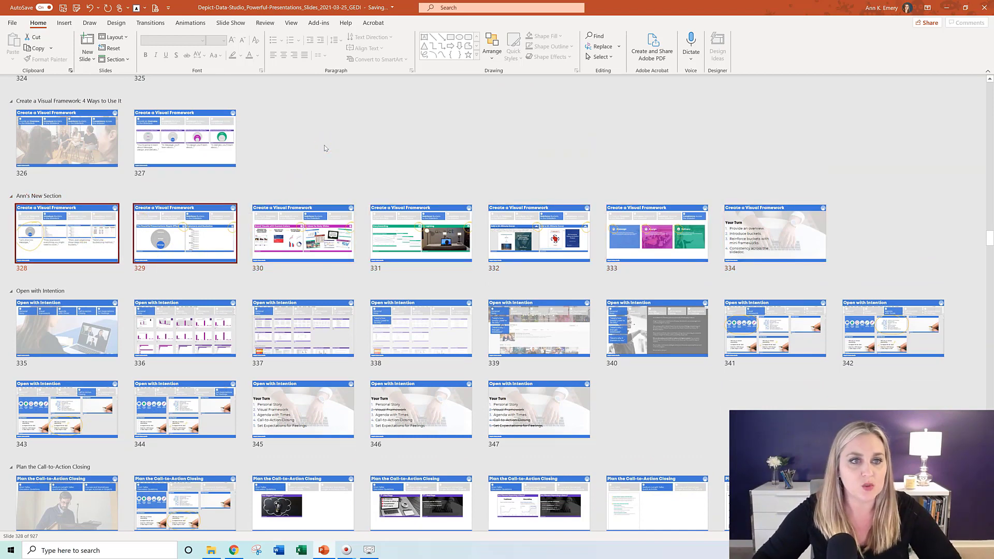
pyautogui.hotkey('shift', 'Right')
pyautogui.hotkey('shift', 'Right')
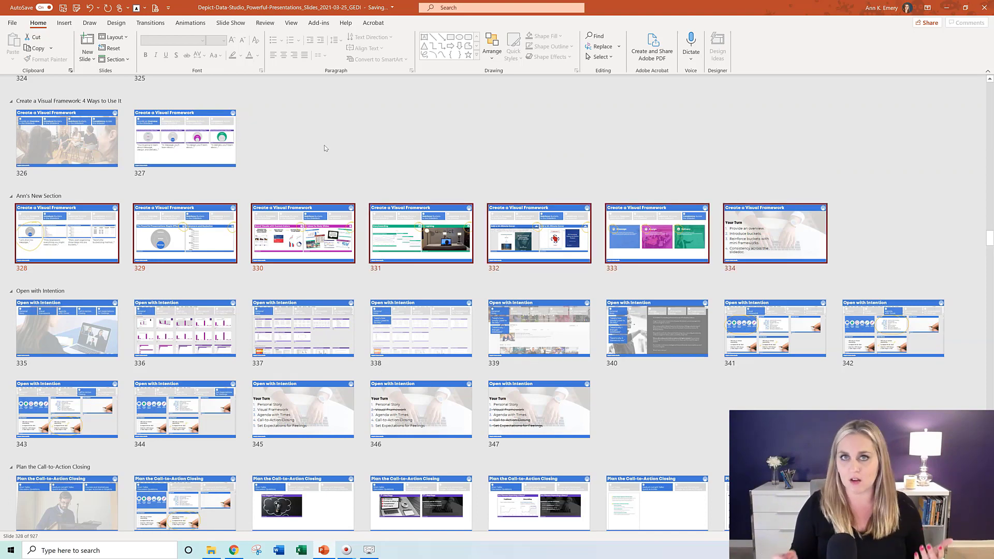
pyautogui.rightClick(305, 223)
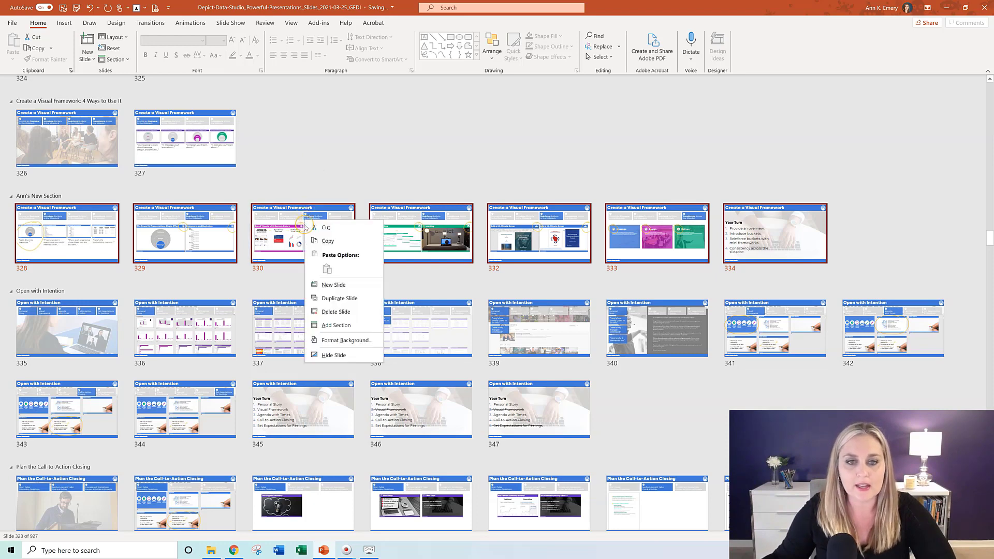
pyautogui.click(334, 355)
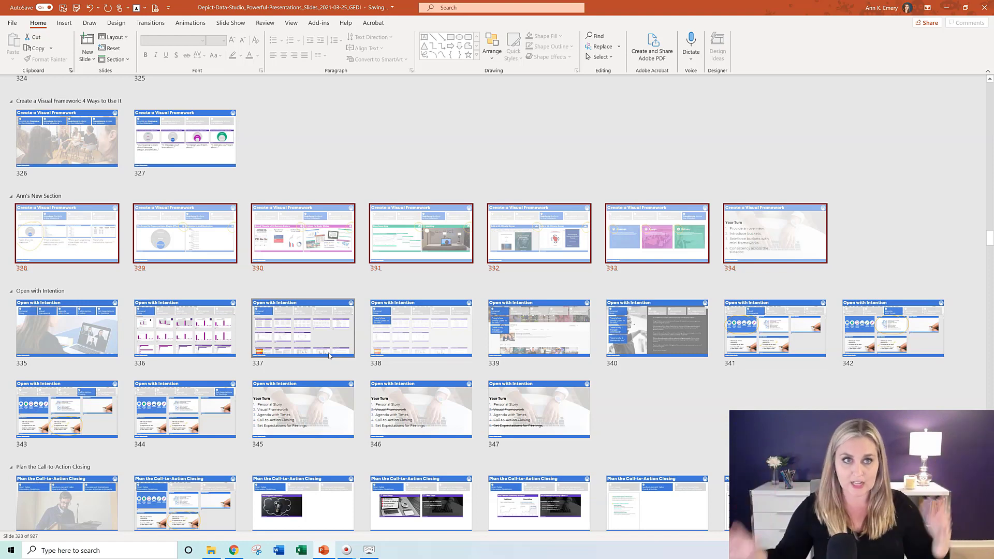
# - Select the Open with Intention section, starting at slide 335, and bring up its section options
pyautogui.click(191, 149)
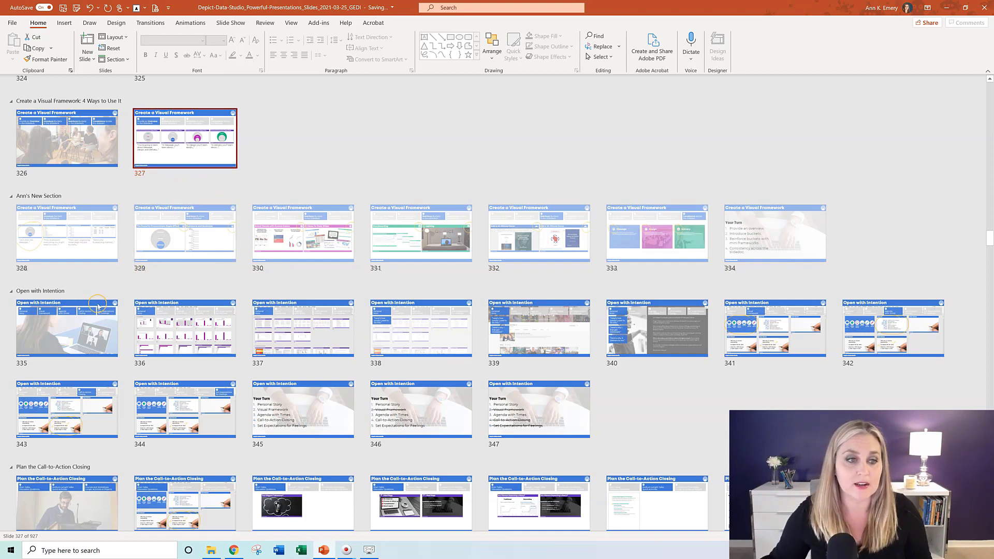
pyautogui.click(89, 321)
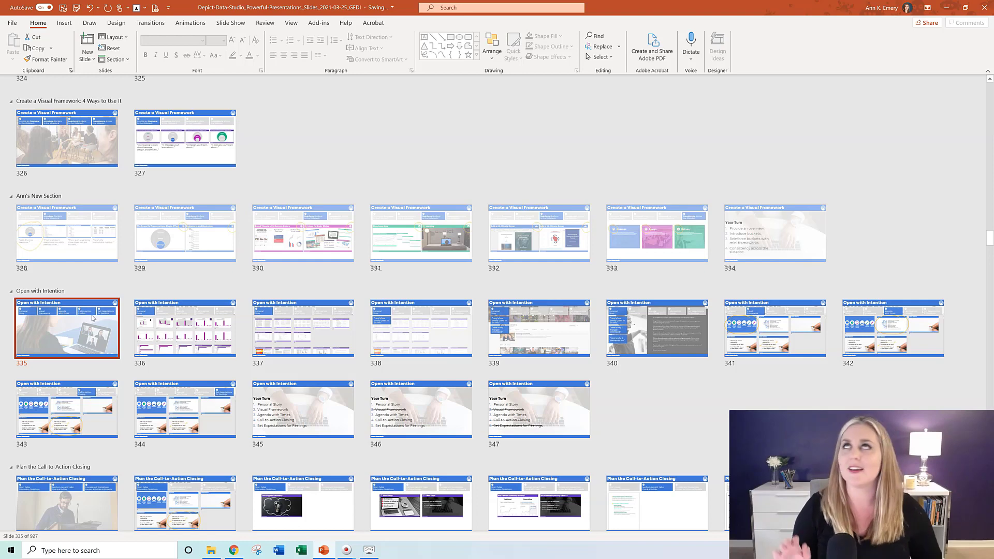
pyautogui.click(71, 306)
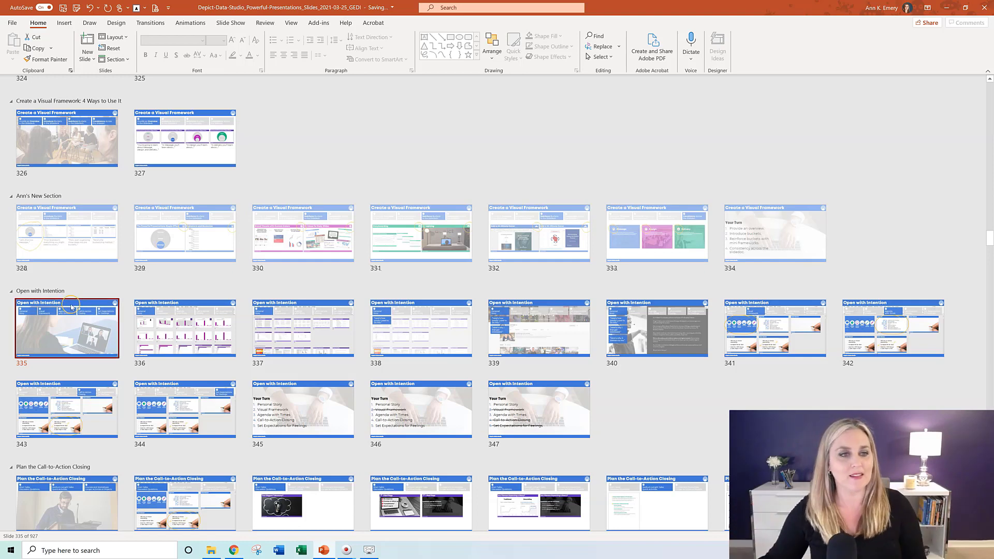
pyautogui.click(50, 293)
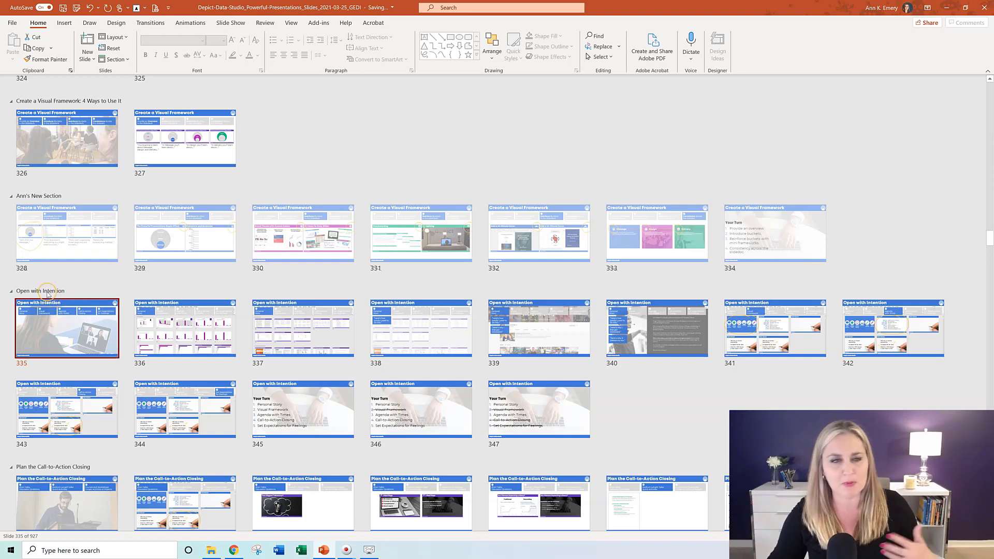
pyautogui.rightClick(46, 291)
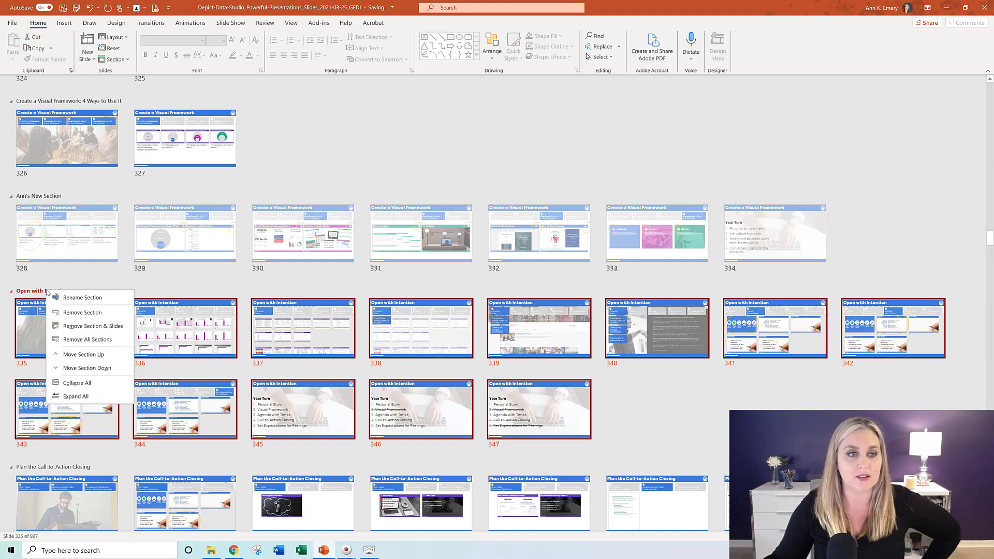
# - Collapse all sections using Collapse All from the section menu
pyautogui.rightClick(47, 293)
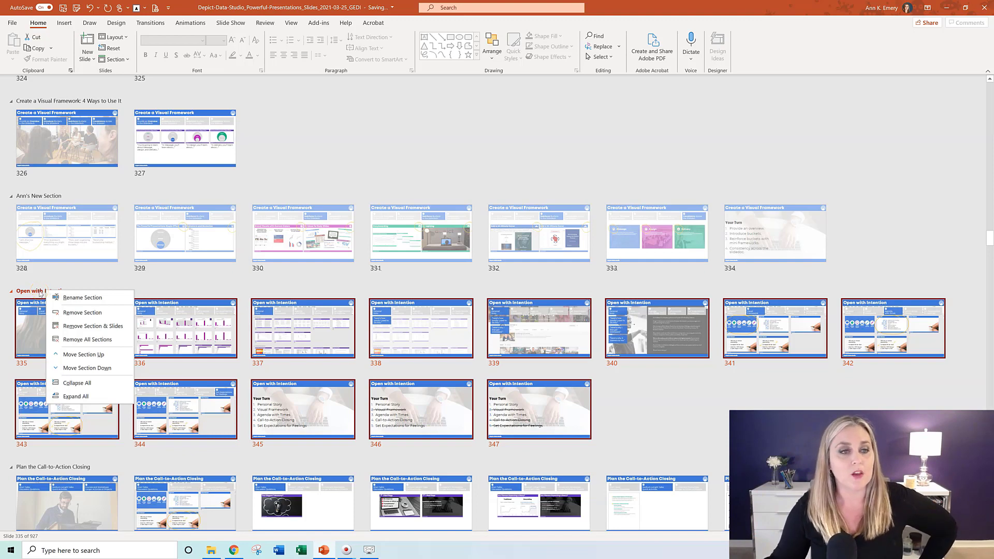
pyautogui.rightClick(40, 293)
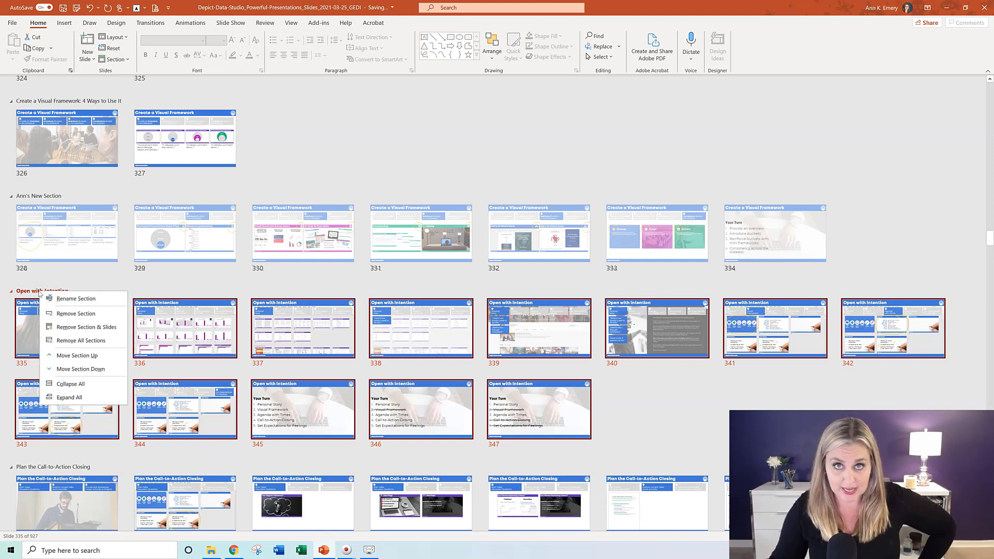
pyautogui.rightClick(33, 292)
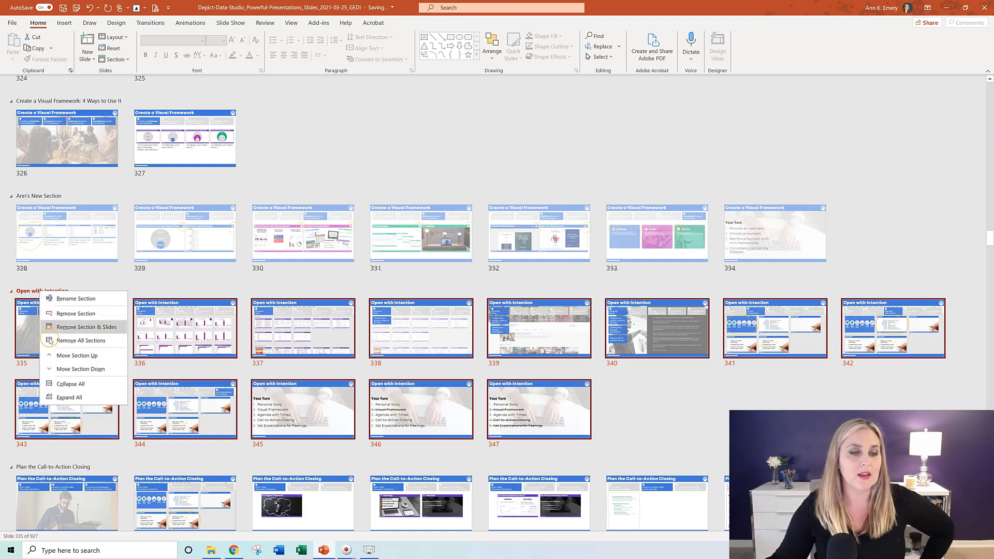
pyautogui.click(59, 384)
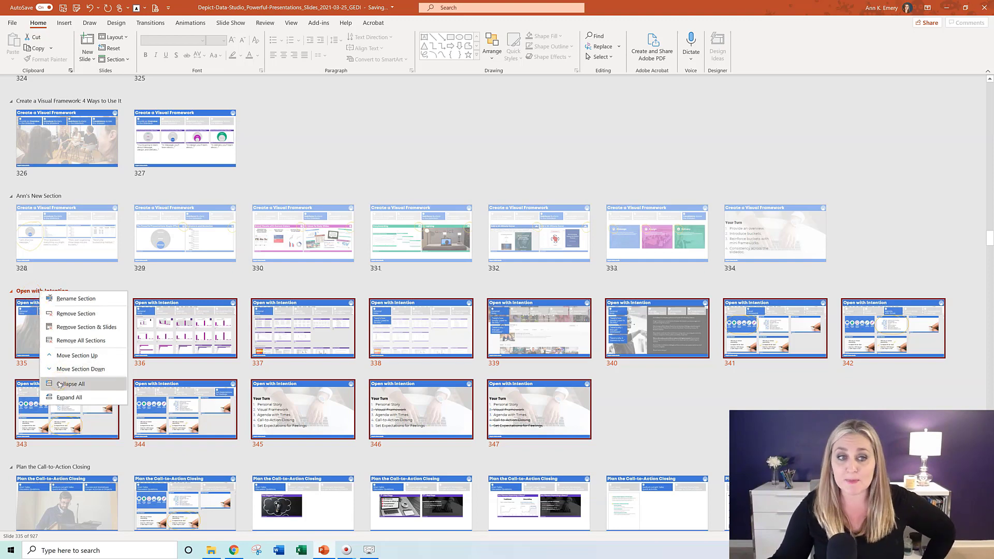
pyautogui.click(60, 384)
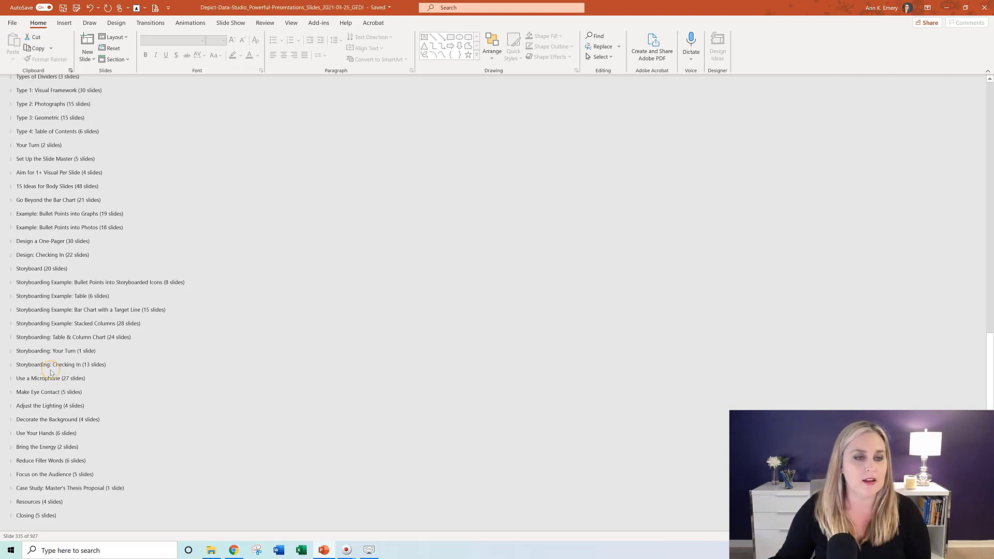
# - Move Storyboarding: Table & Column Chart after Bullet Points into Storyboarded Icons, then expand all sections
pyautogui.moveTo(44, 339); pyautogui.dragTo(61, 281)
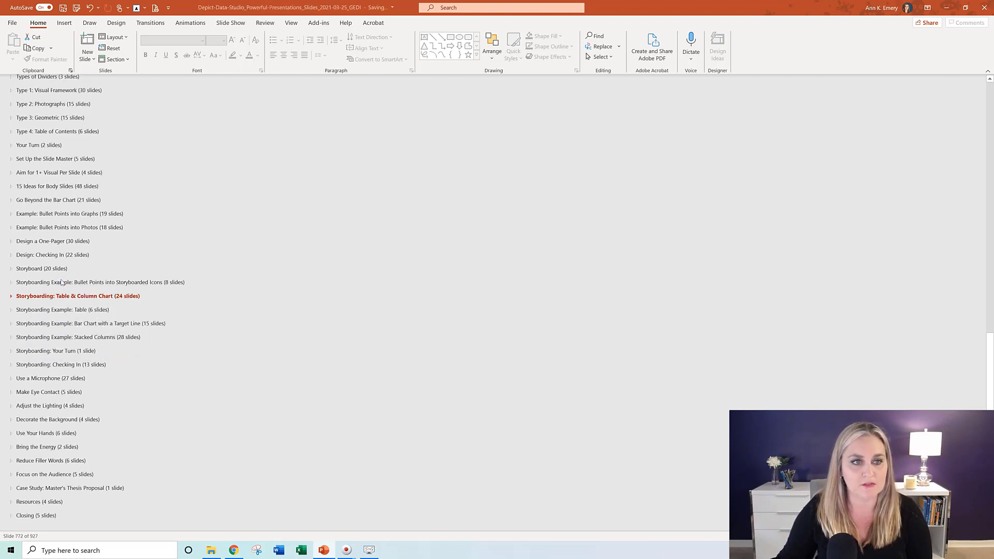
pyautogui.click(75, 278)
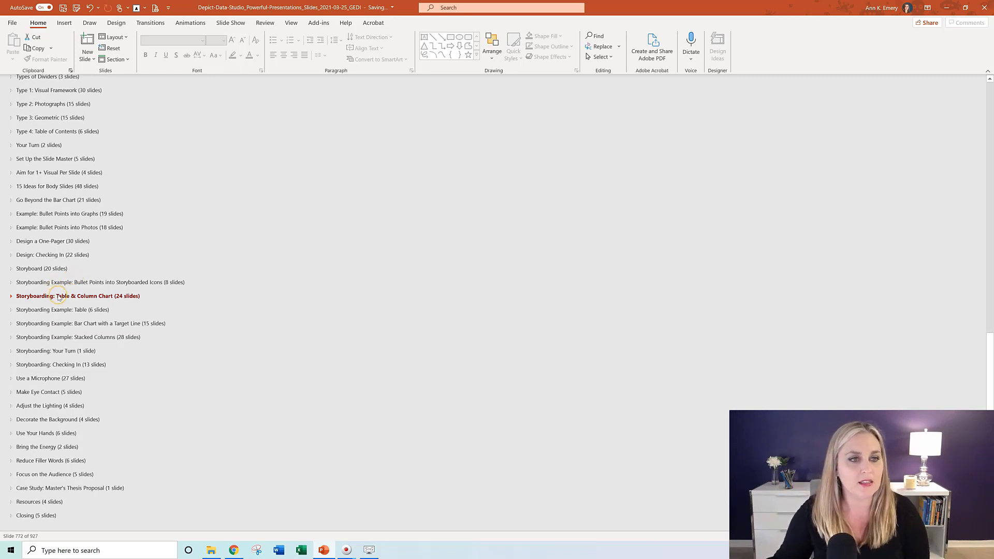
pyautogui.rightClick(59, 296)
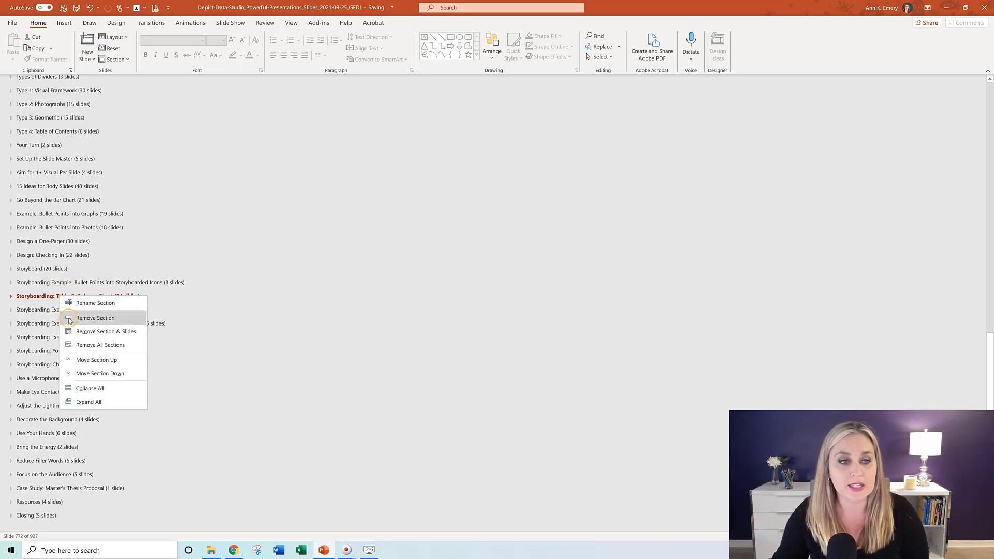
pyautogui.click(96, 404)
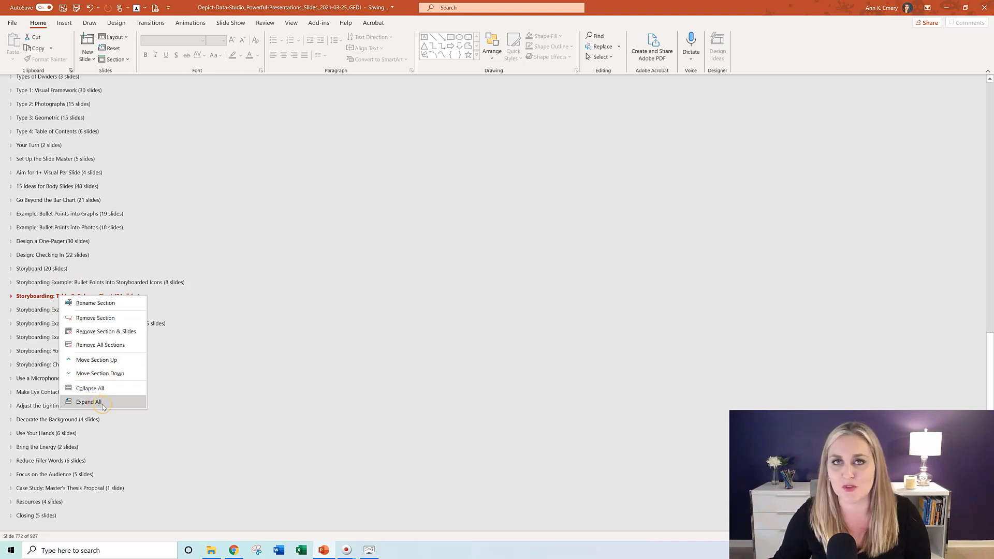
pyautogui.click(108, 403)
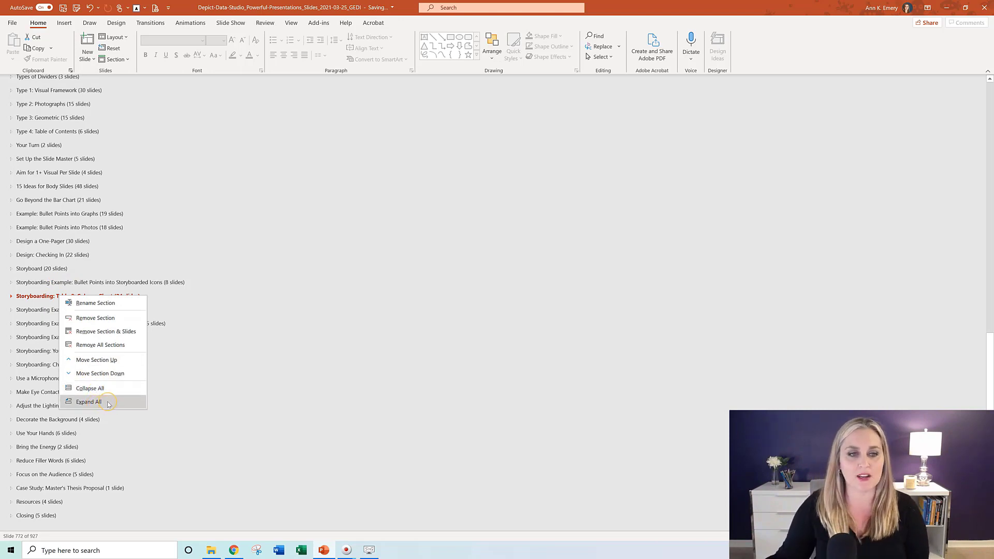